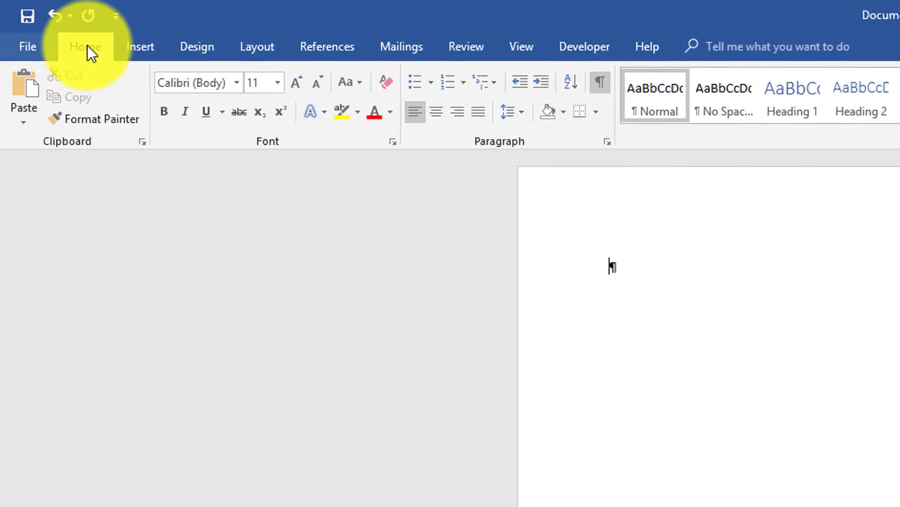
Browse the Insert, Design, Layout and References ribbon tabs, then return to Home.
click(156, 56)
click(209, 55)
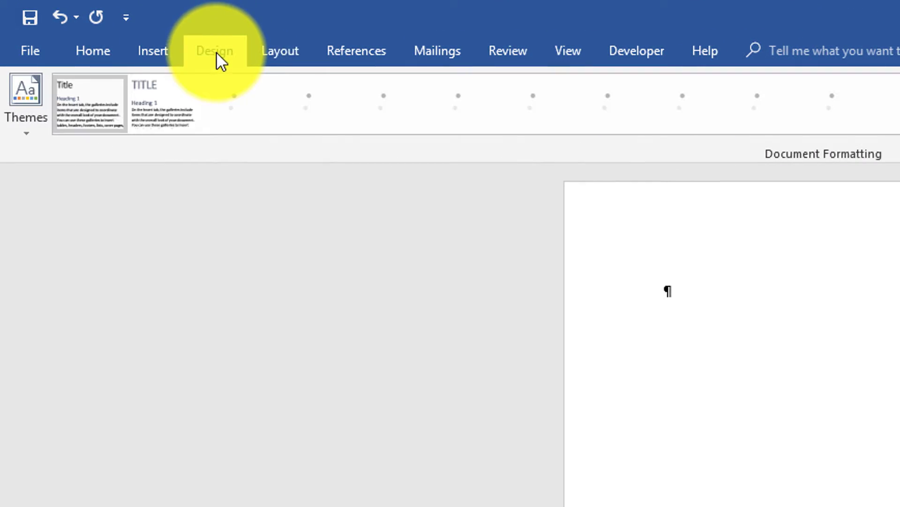
click(294, 52)
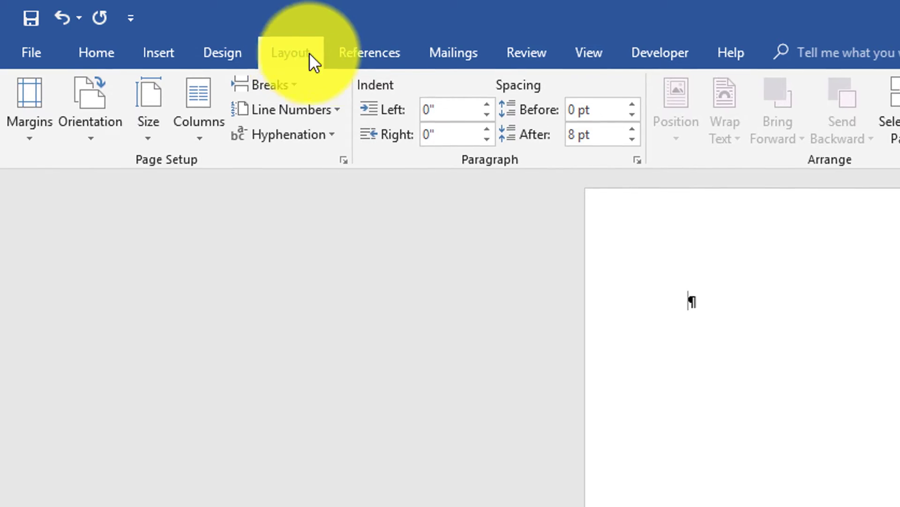
click(370, 53)
click(94, 53)
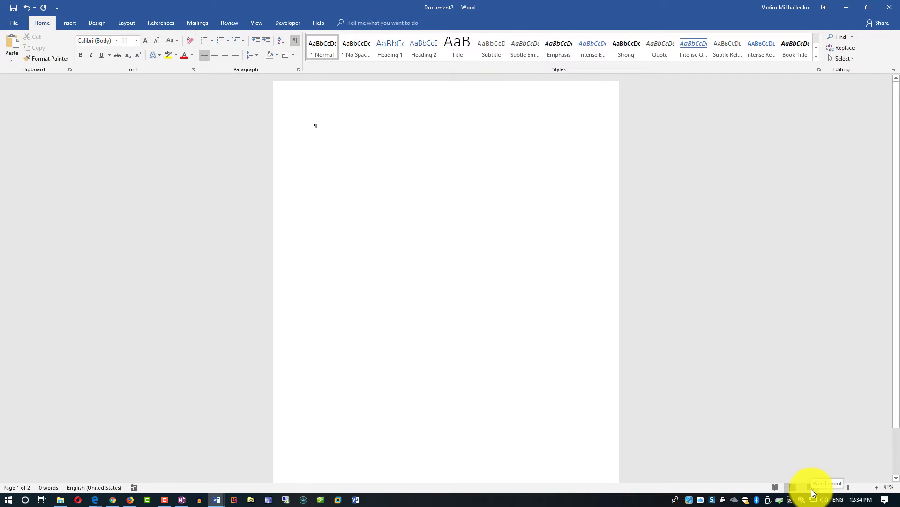
Switch the document to Web Layout, then Read Mode, then back to Print Layout.
click(804, 486)
click(779, 489)
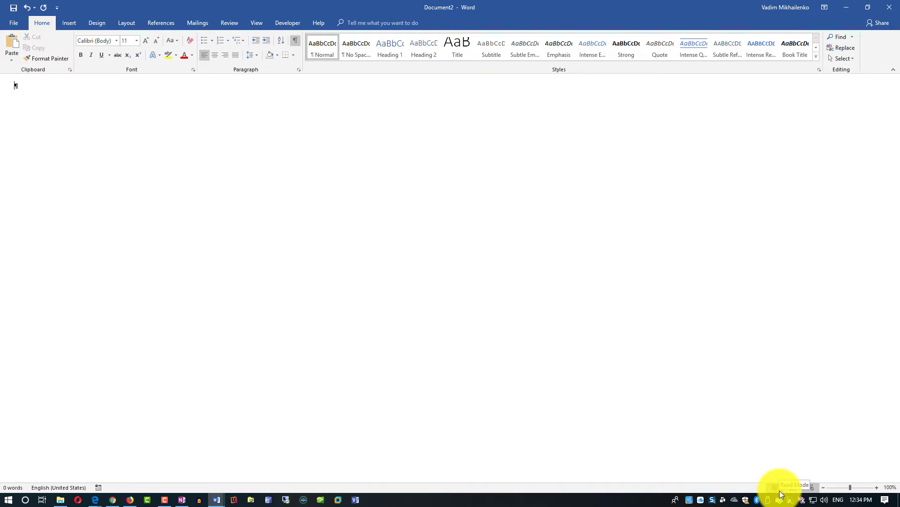
click(794, 488)
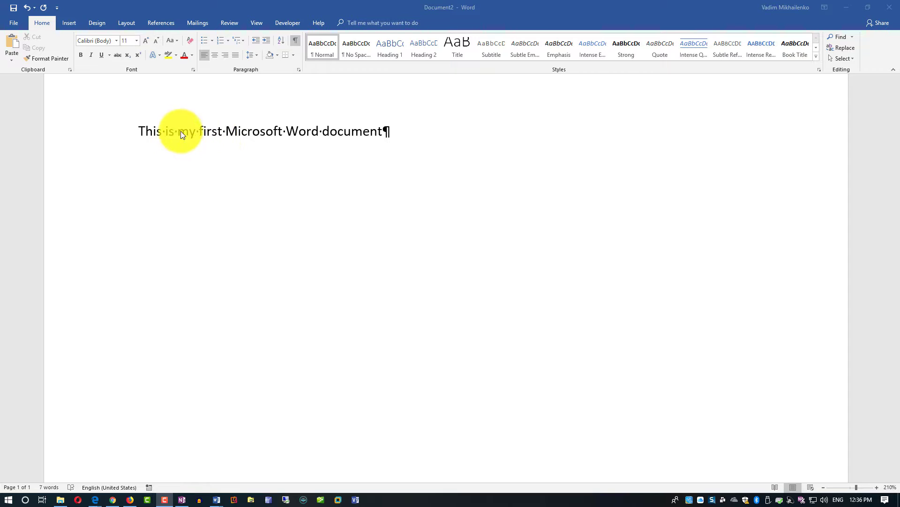
Hide formatting marks, add an empty paragraph after the sentence, then show the marks again.
click(266, 133)
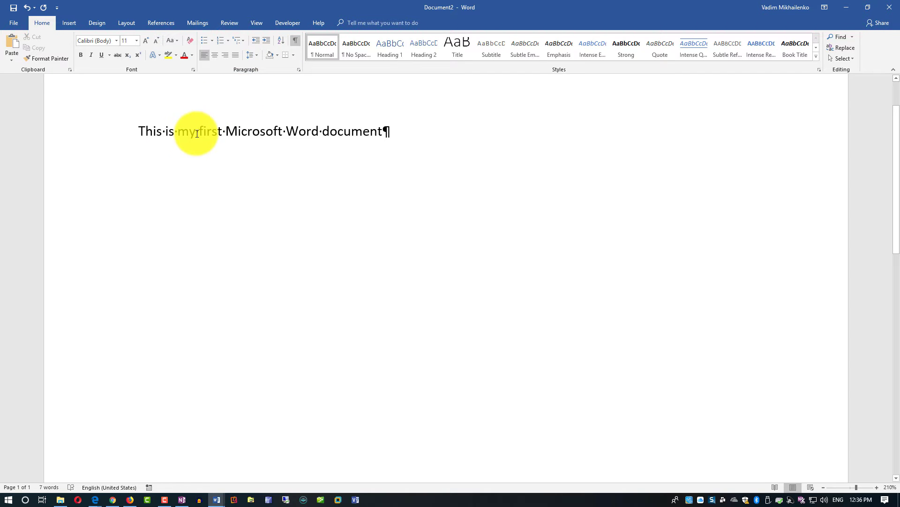
click(382, 133)
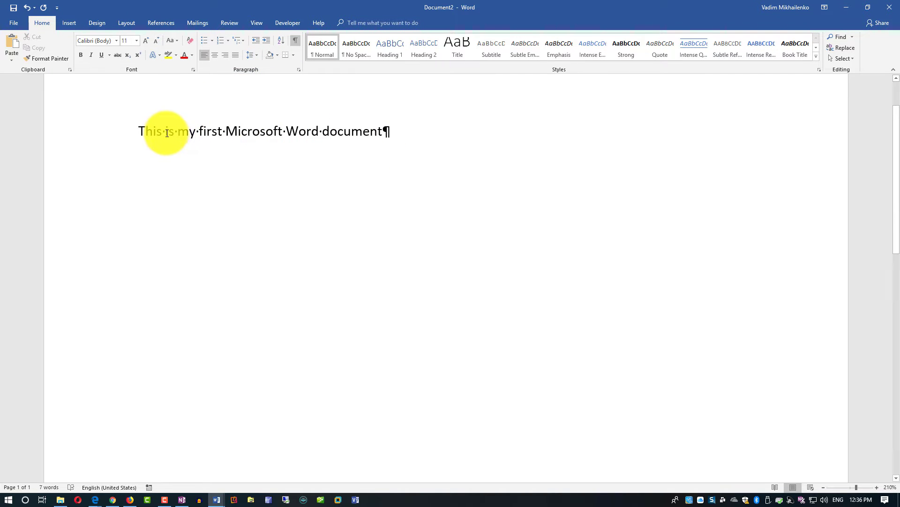
drag(164, 133, 189, 133)
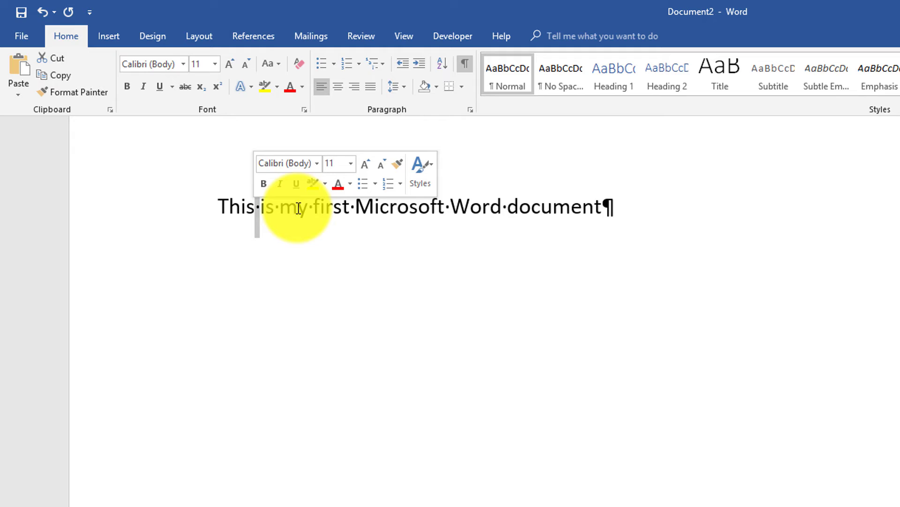
click(465, 64)
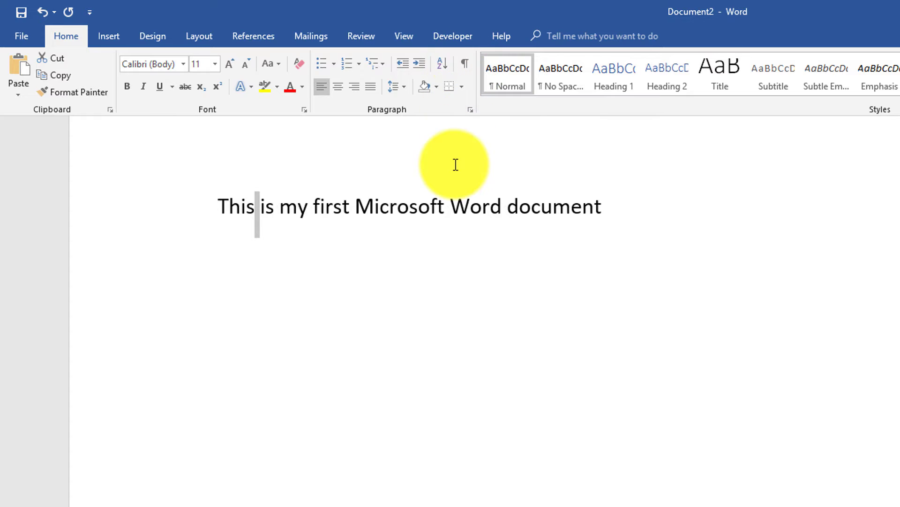
click(603, 205)
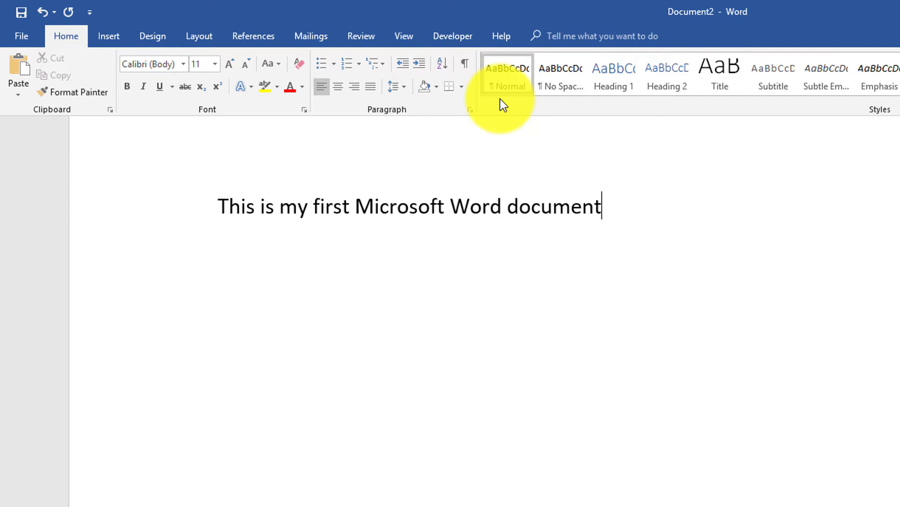
key(Return)
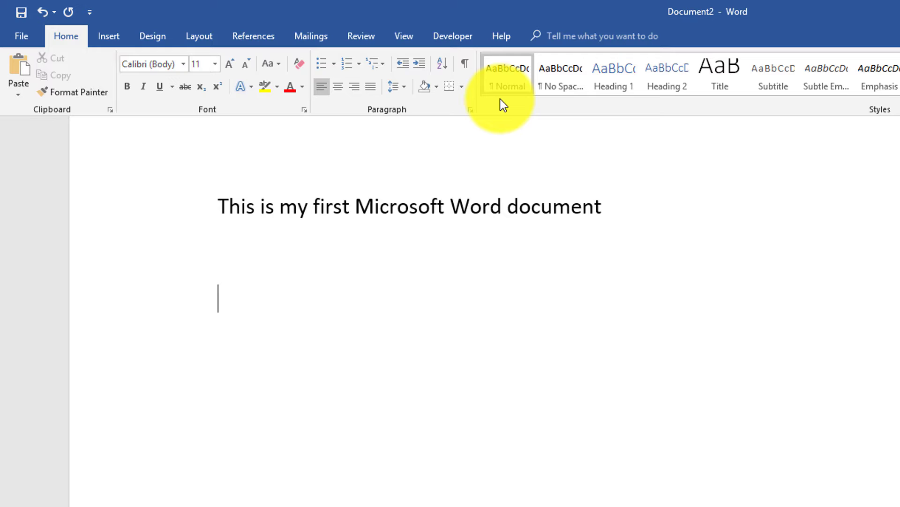
click(465, 64)
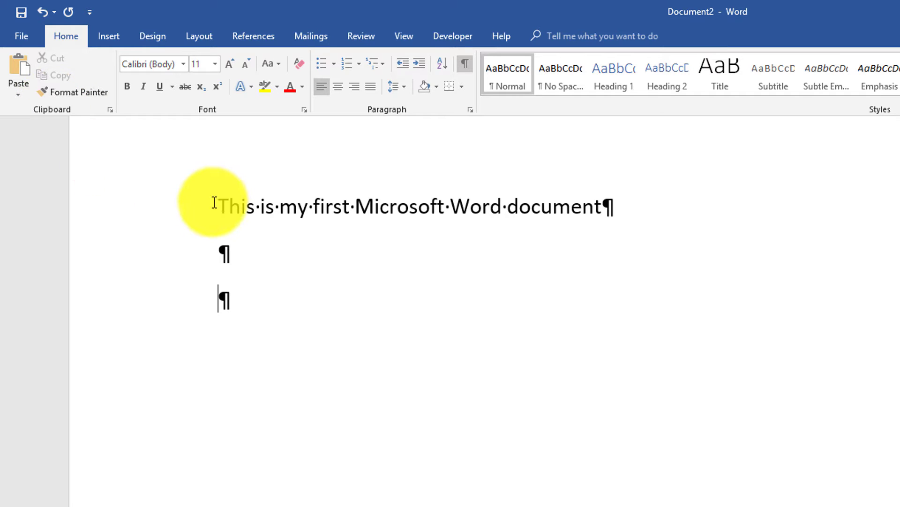
Copy the first sentence line and paste it into the empty second paragraph.
drag(217, 206, 598, 212)
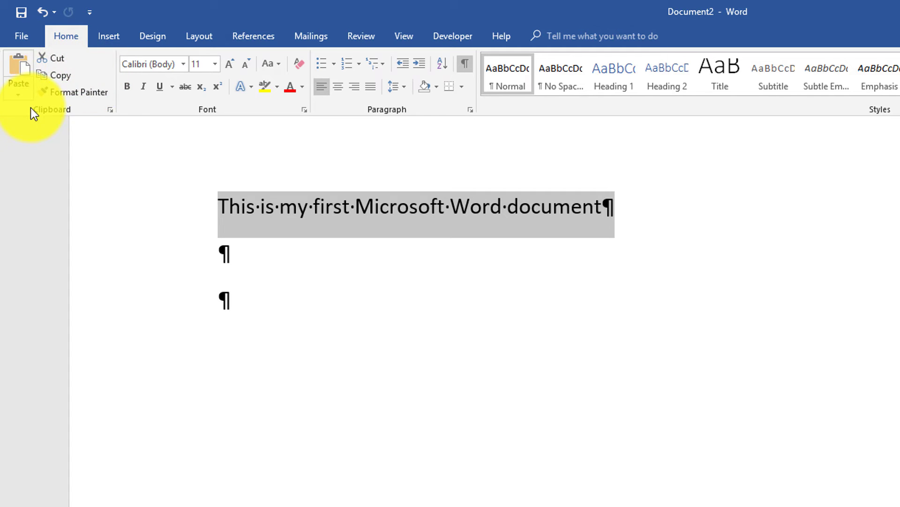
click(64, 77)
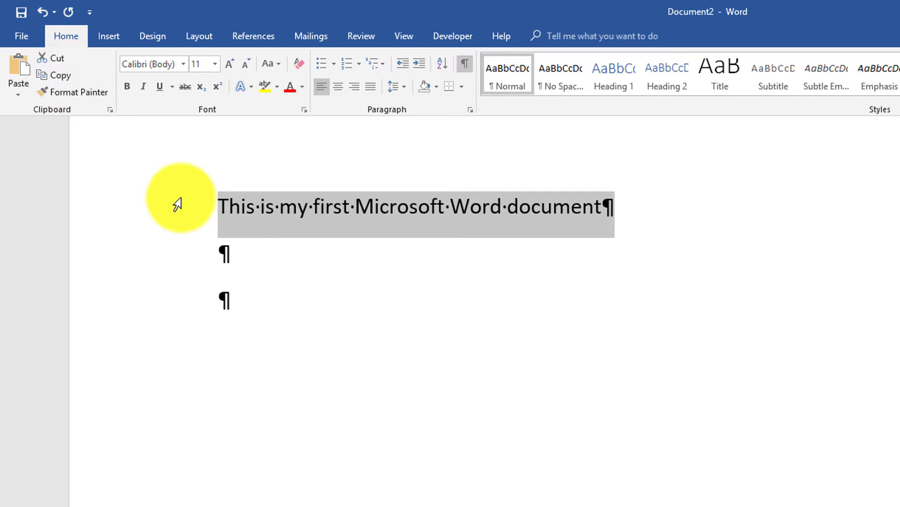
click(224, 256)
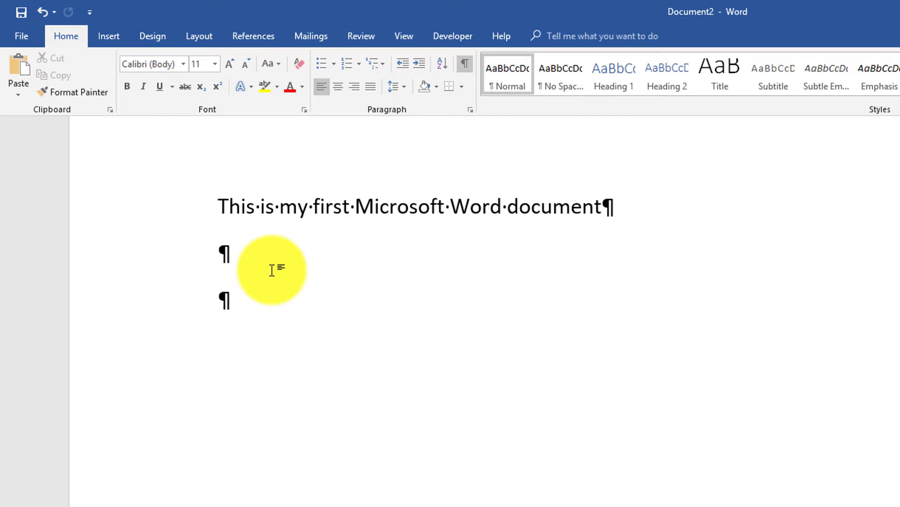
click(20, 72)
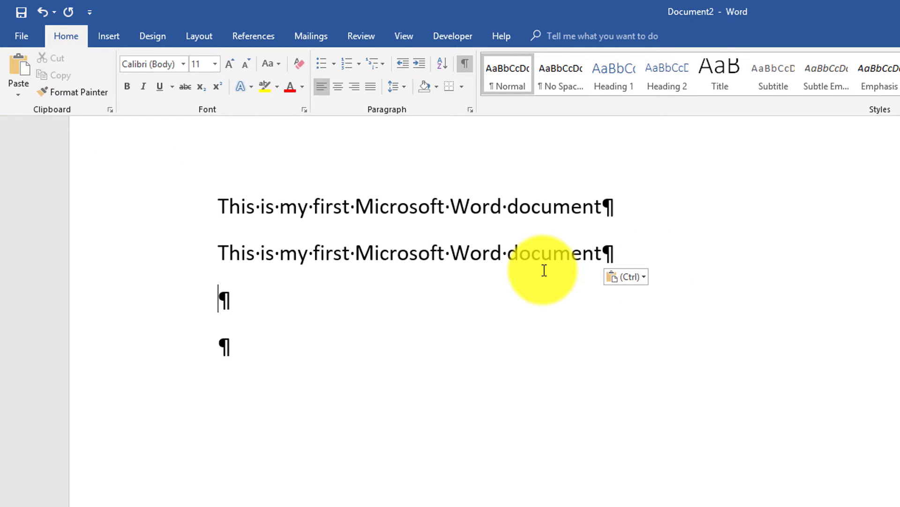
Cut the second line and paste it three times so the sentence fills four lines.
triple_click(265, 253)
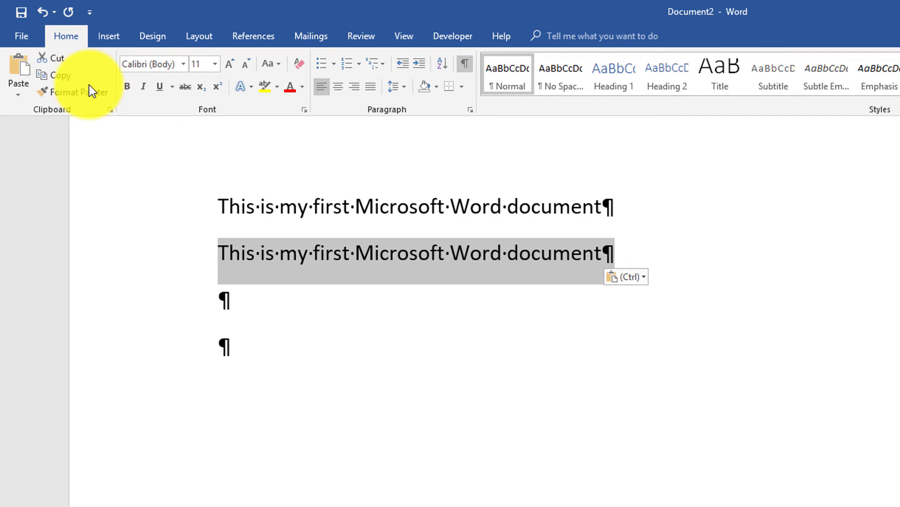
click(55, 64)
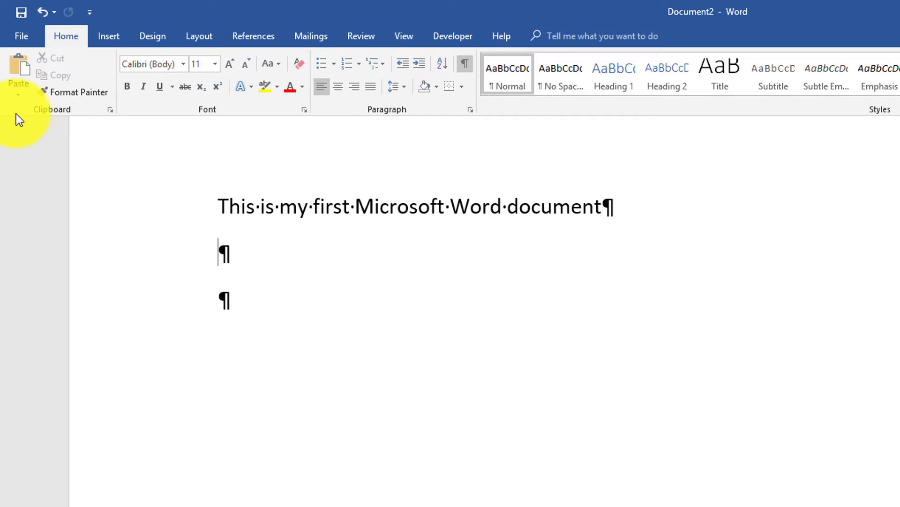
click(15, 69)
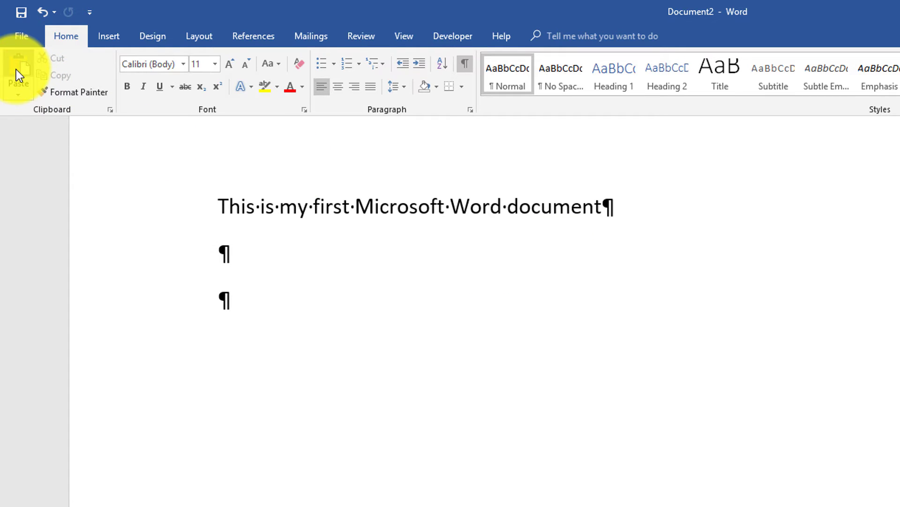
click(16, 70)
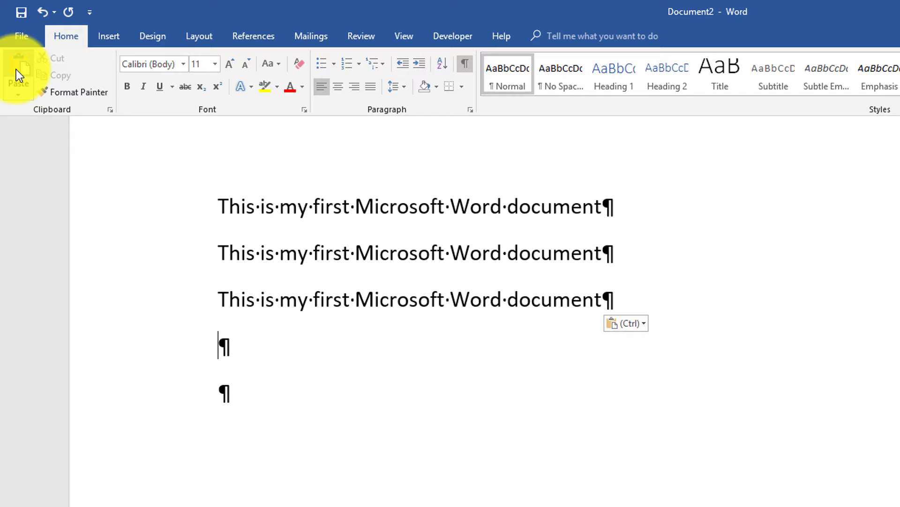
click(16, 70)
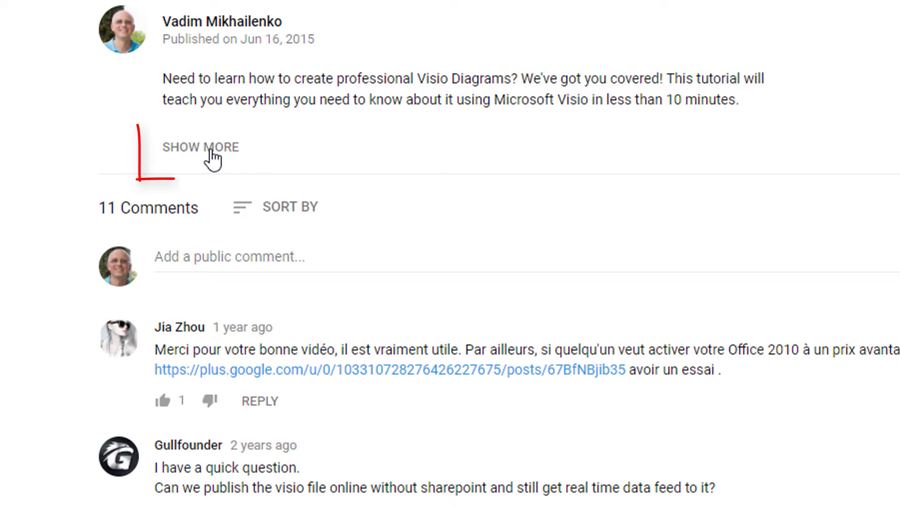
Use SHOW MORE to reveal the YouTube video's full description and links.
click(211, 150)
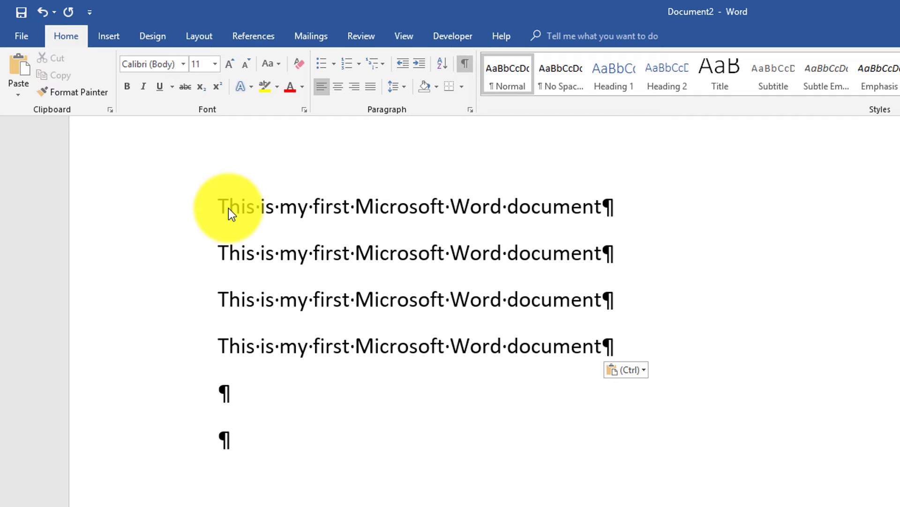
Make 'This is my first' on line 1 bold, underlined, red and yellow-highlighted, without italics.
drag(218, 206, 337, 222)
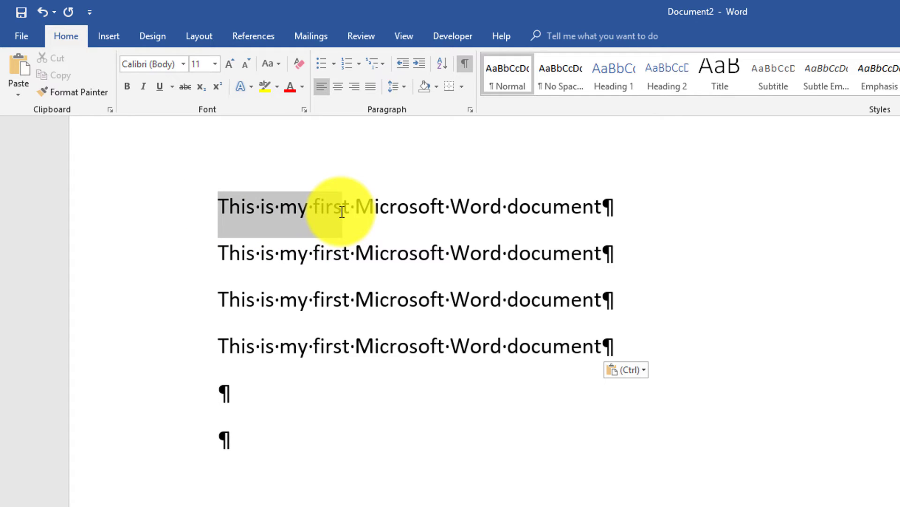
drag(342, 212, 342, 212)
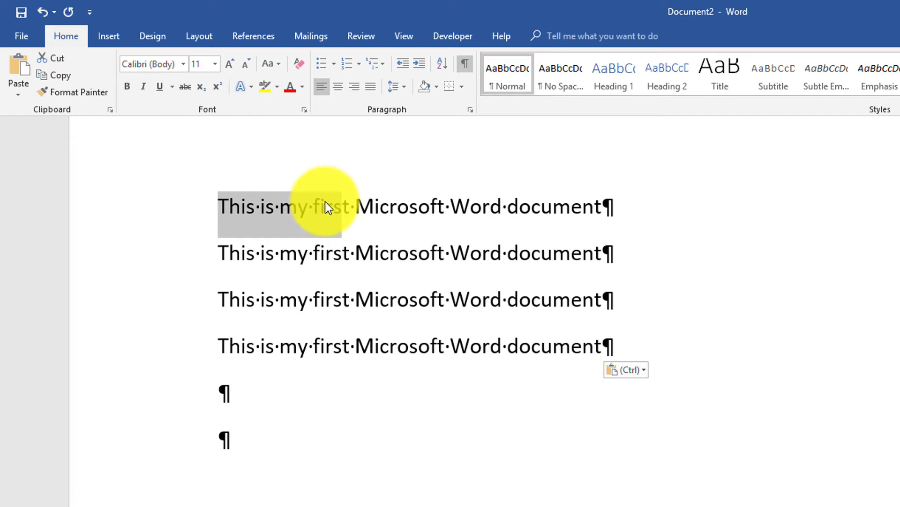
click(350, 206)
drag(350, 206, 233, 201)
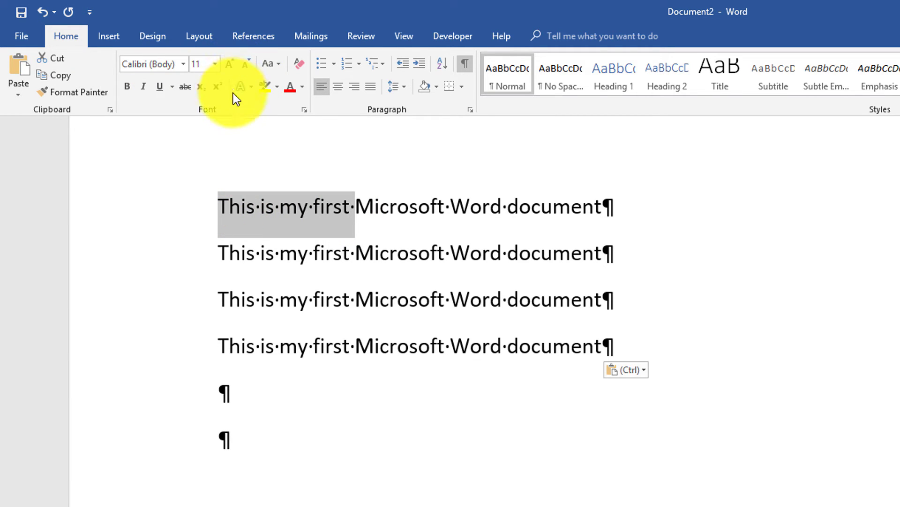
right_click(308, 207)
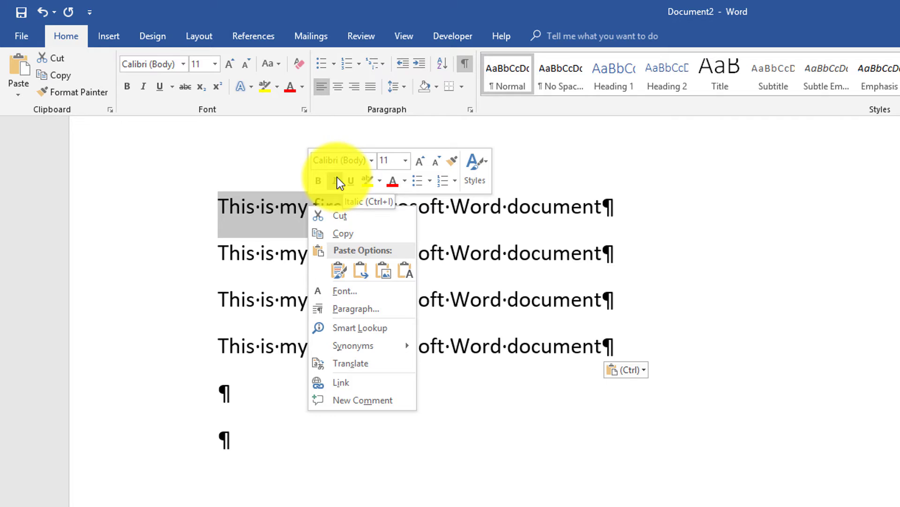
click(318, 181)
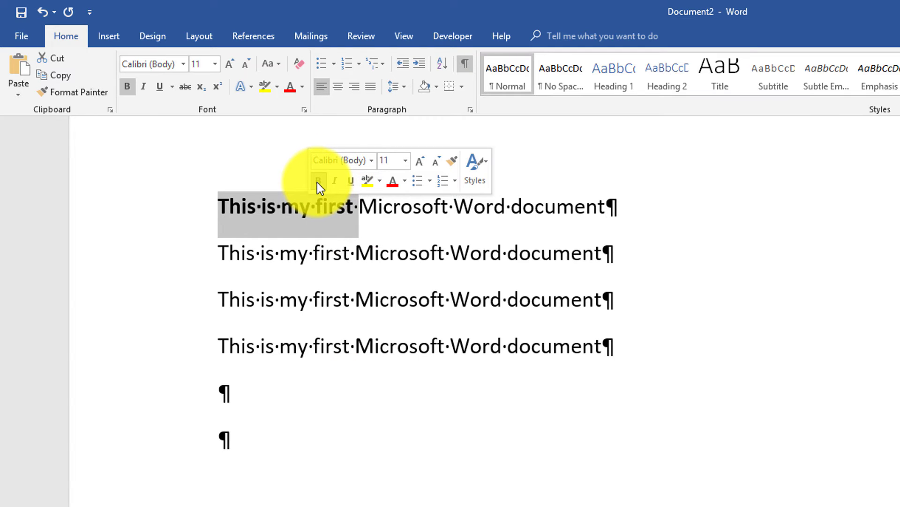
click(334, 180)
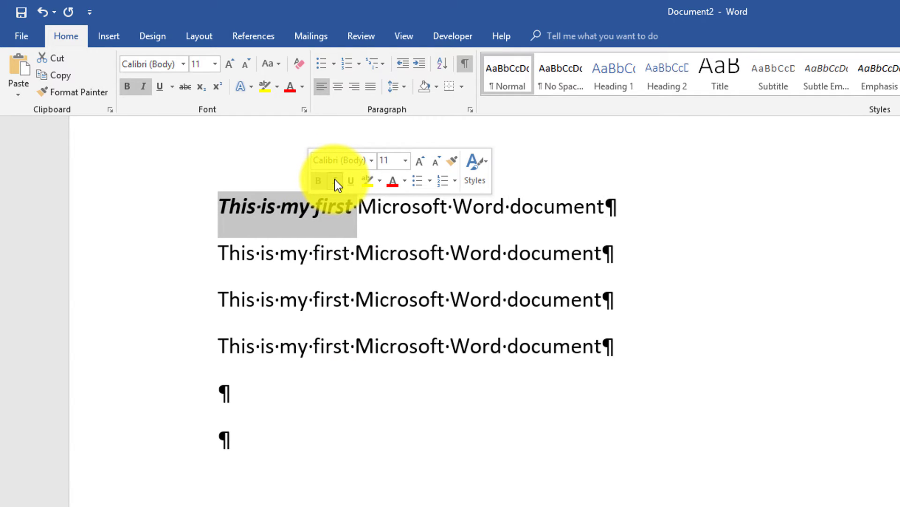
click(351, 180)
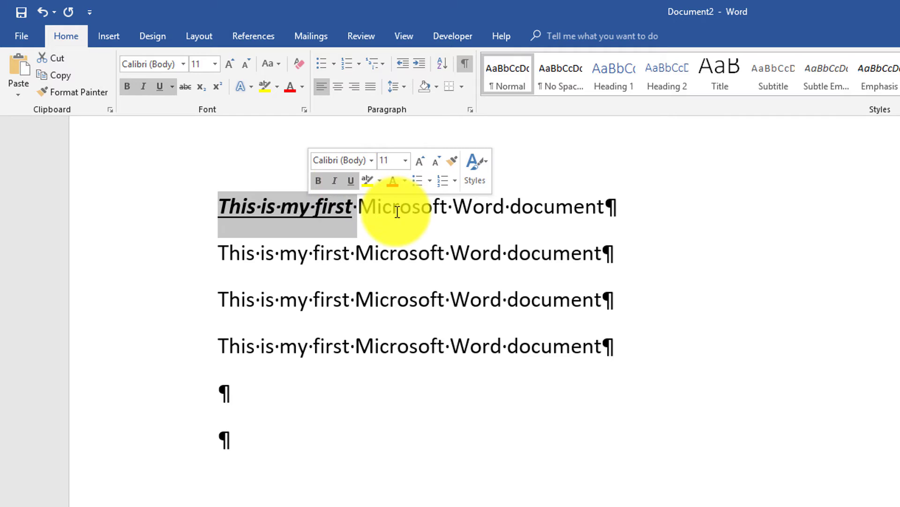
click(335, 186)
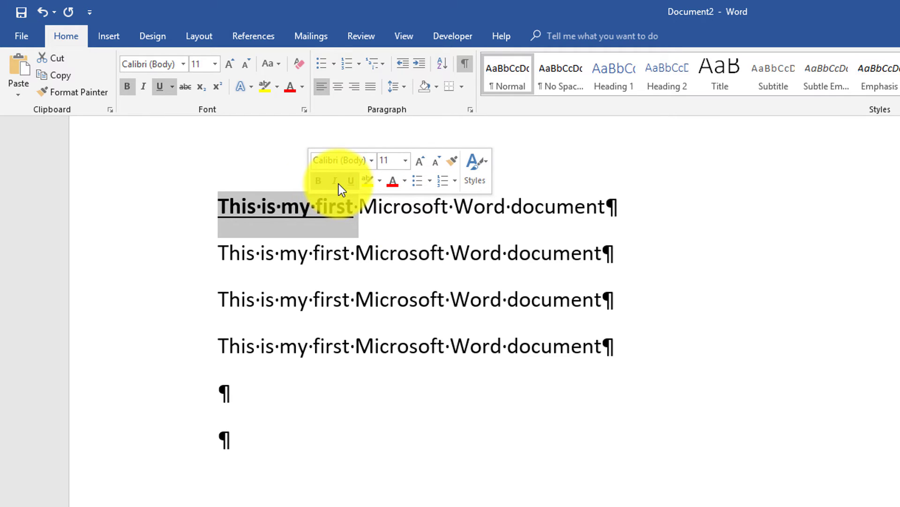
click(393, 184)
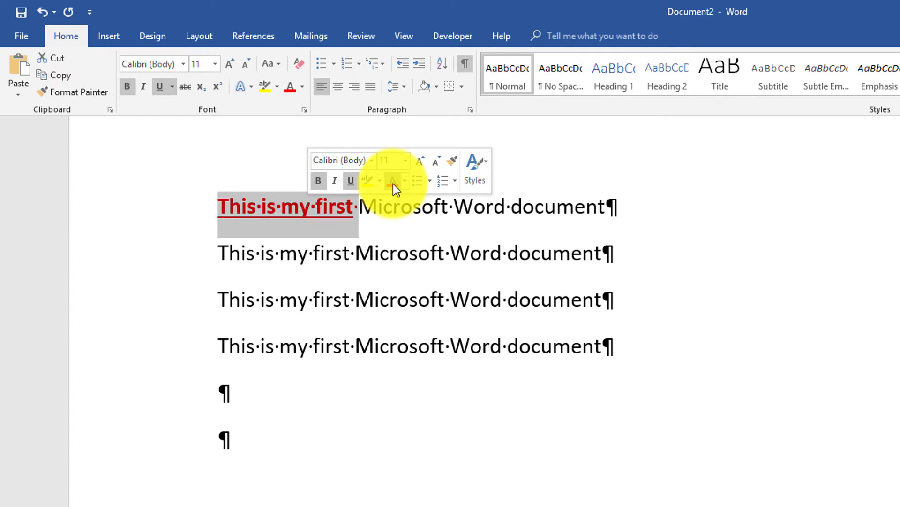
click(369, 182)
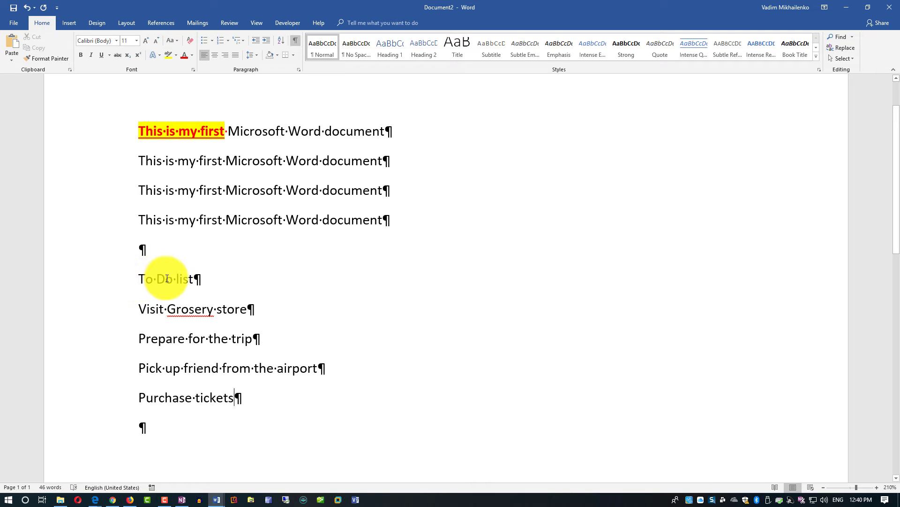
Bold the 'To Do list' title and correct 'Grosery' to 'Grocery' from the spelling suggestions.
triple_click(143, 274)
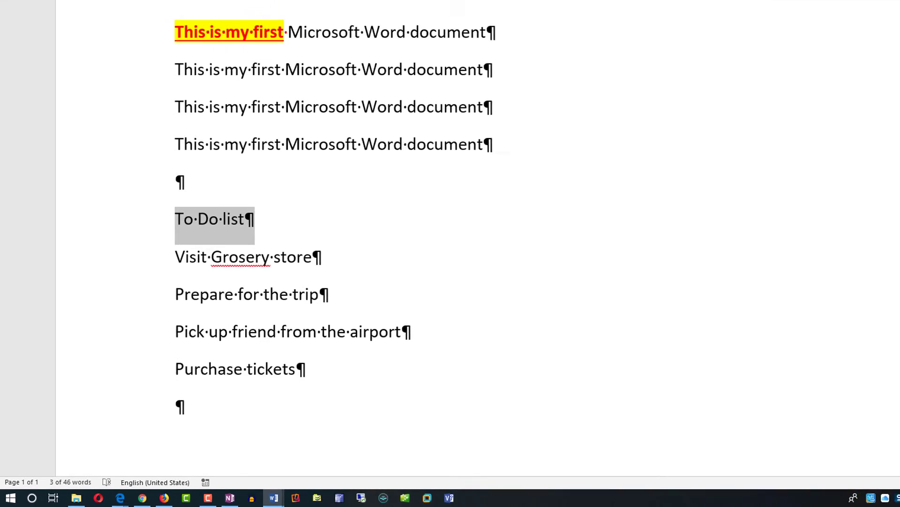
key(ctrl+b)
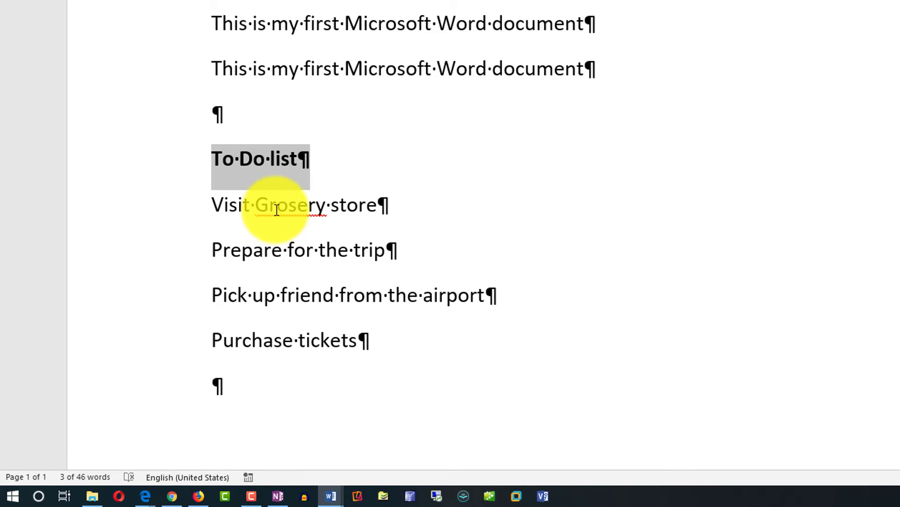
right_click(279, 210)
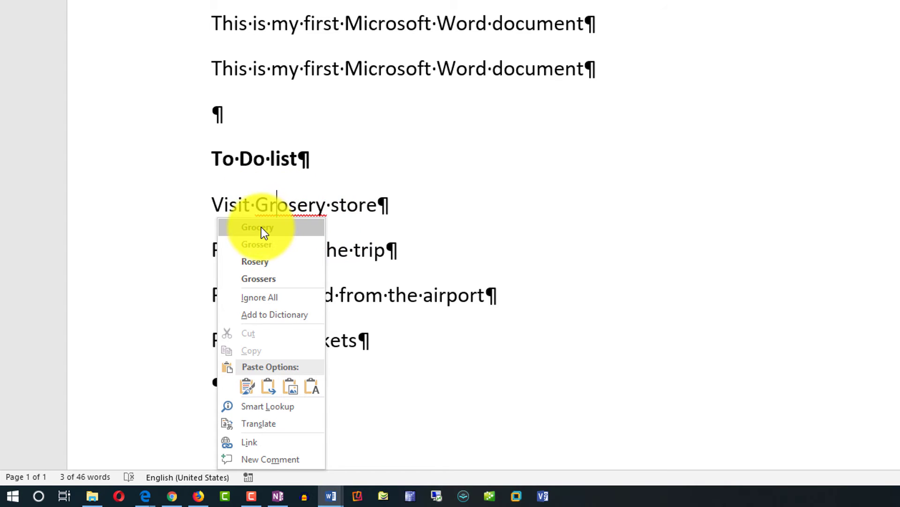
click(311, 185)
right_click(298, 209)
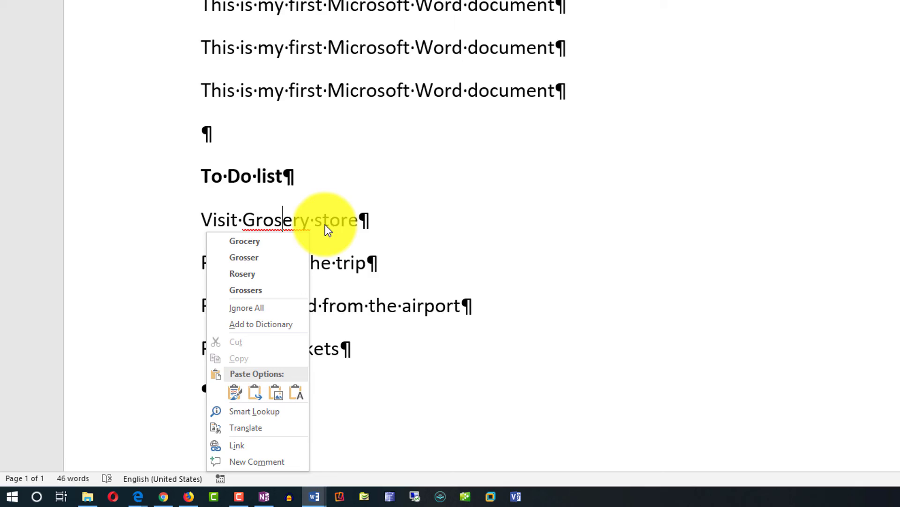
click(244, 241)
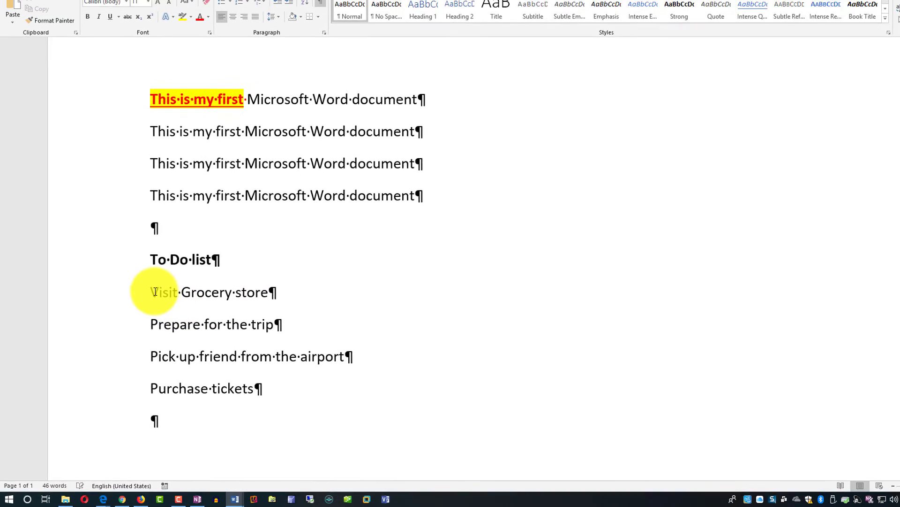
Bullet the four to-do tasks, hide formatting marks, then switch the tasks to a numbered list.
drag(156, 292, 238, 398)
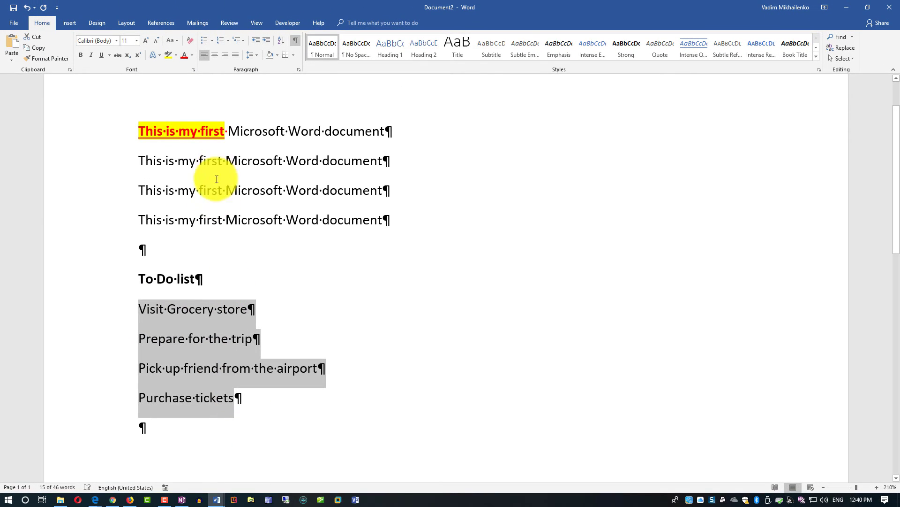
click(199, 41)
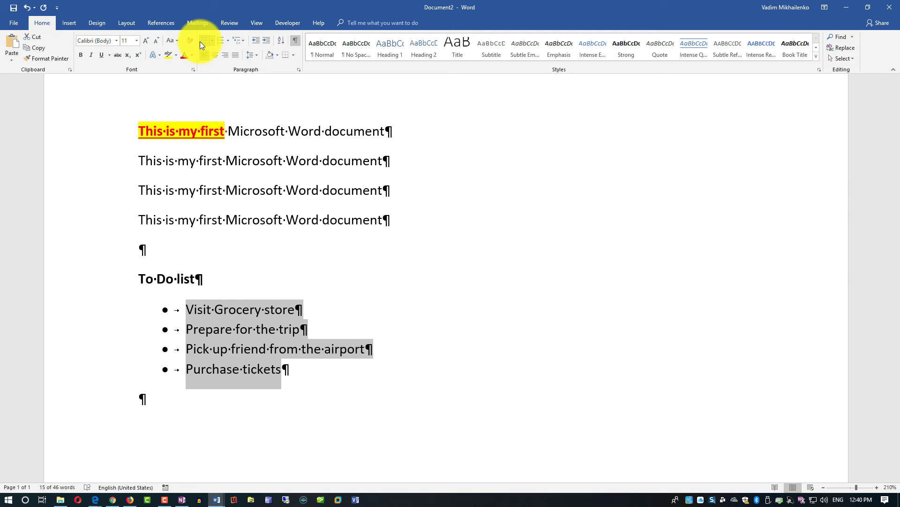
click(294, 40)
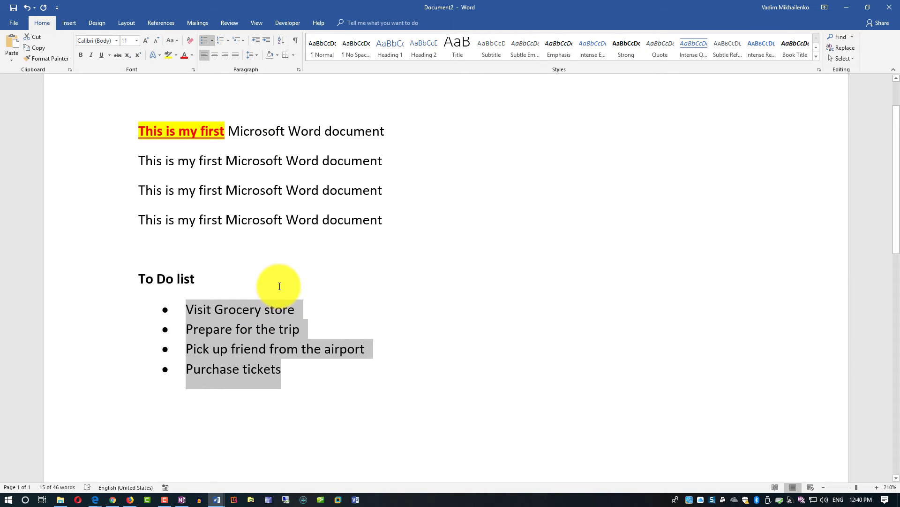
click(218, 42)
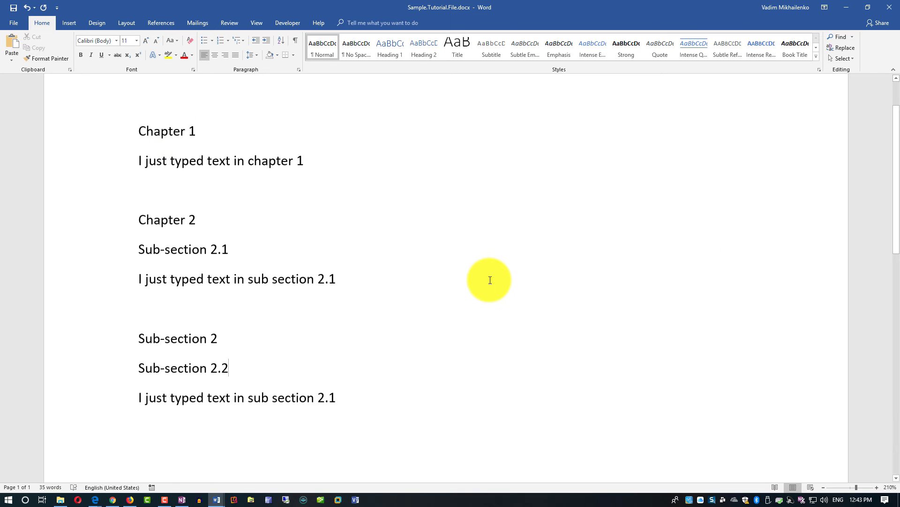
Apply the Heading 1 style to the Chapter 1 and Chapter 2 lines.
scroll(490, 280, down, 1)
scroll(490, 280, up, 1)
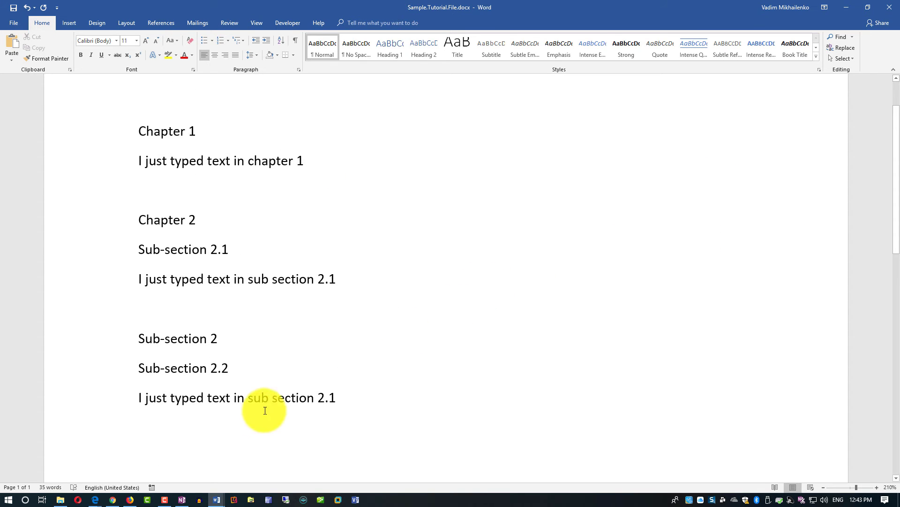
click(146, 426)
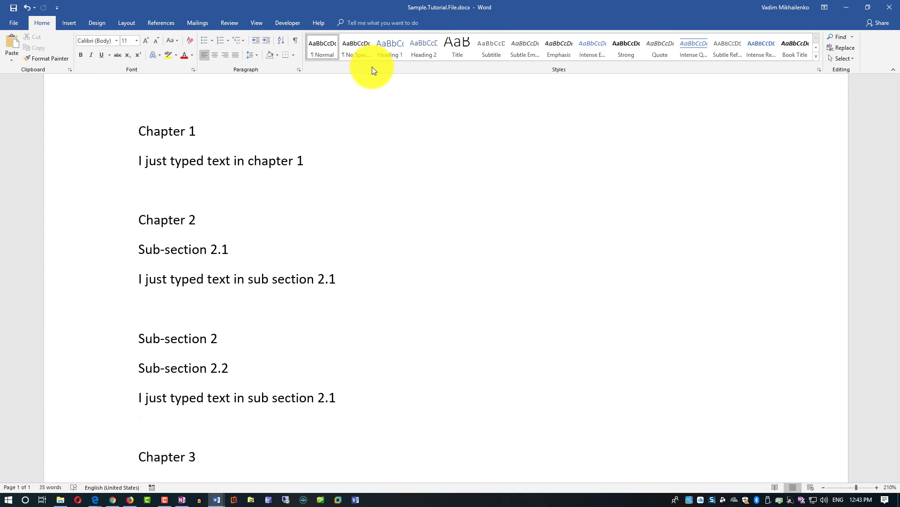
click(173, 133)
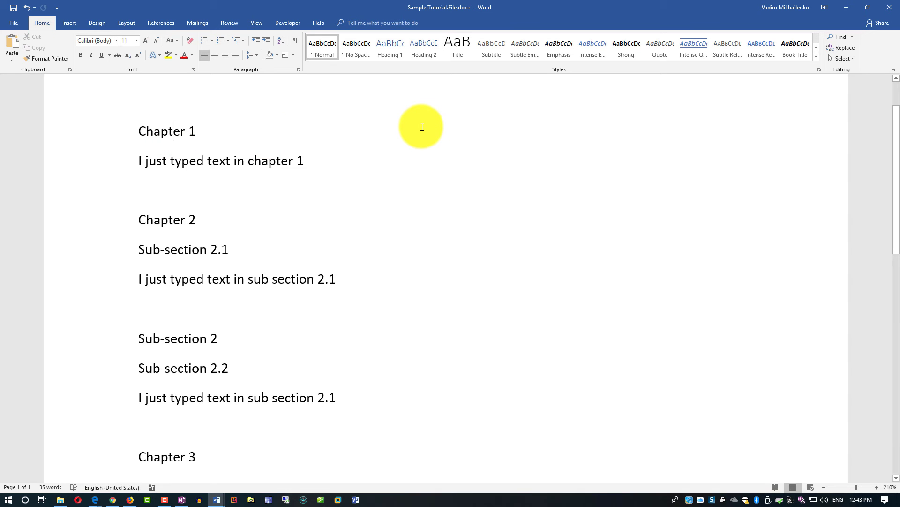
click(389, 53)
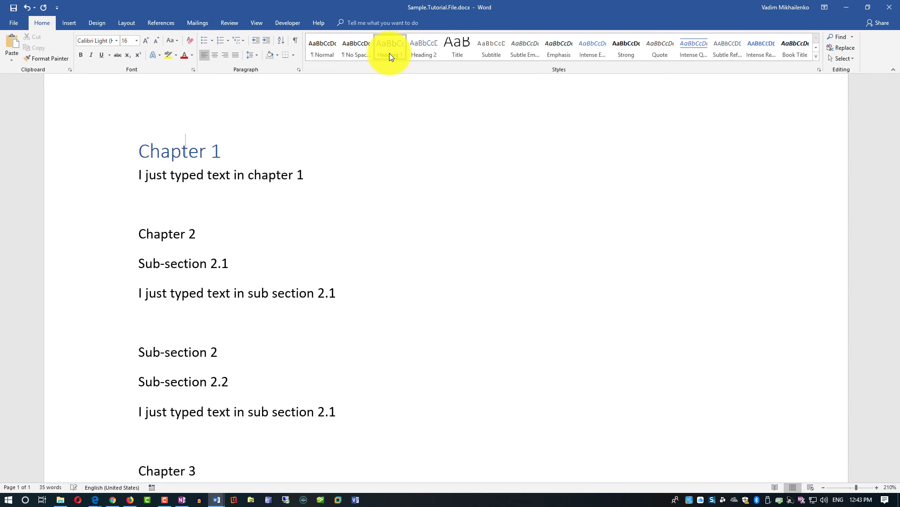
drag(305, 175, 124, 174)
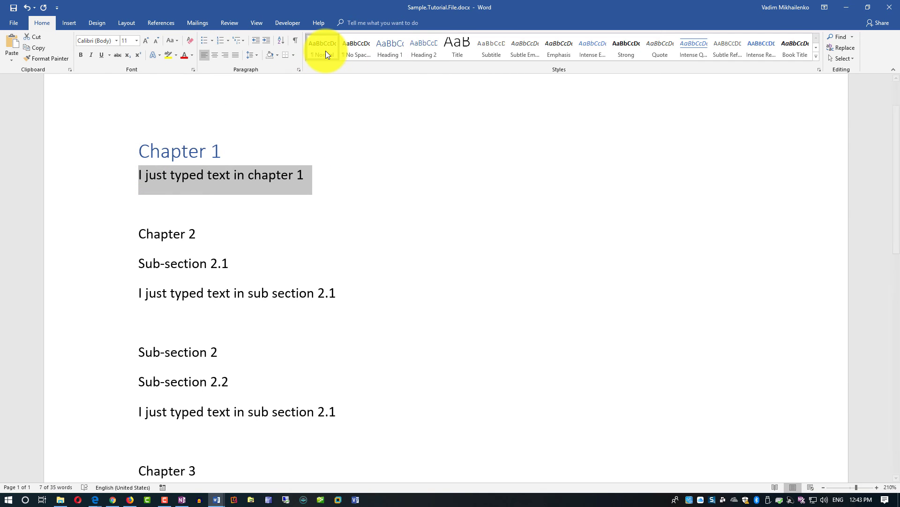
click(173, 234)
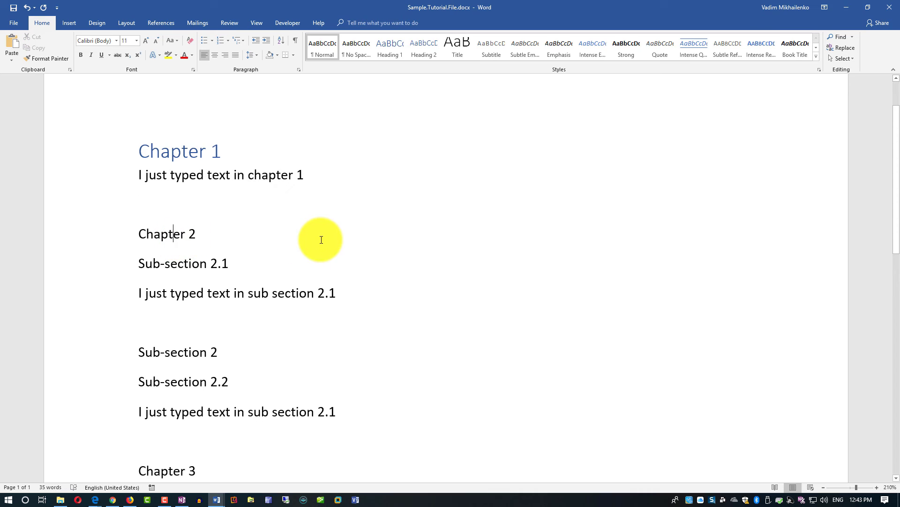
click(389, 53)
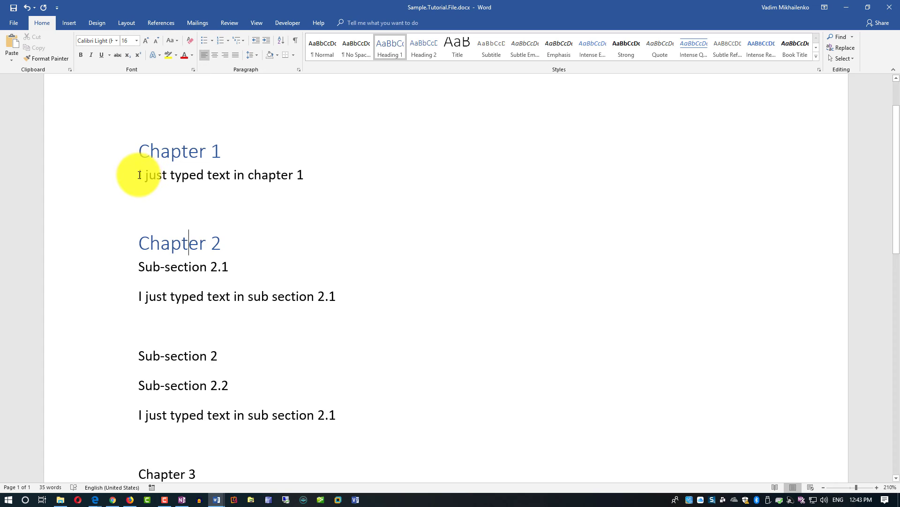
drag(139, 175, 306, 191)
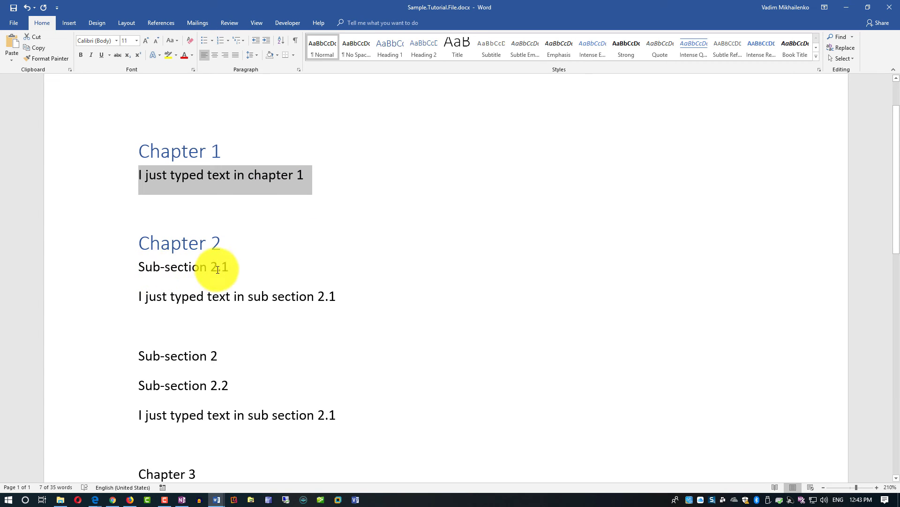
click(193, 267)
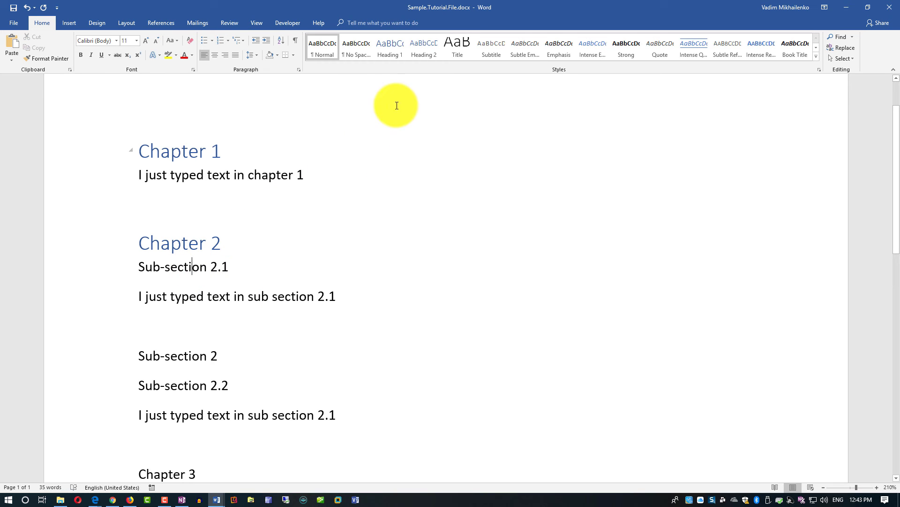
Make Sub-section 2.1 a Heading 2 and delete the redundant Sub-section 2 line.
click(429, 57)
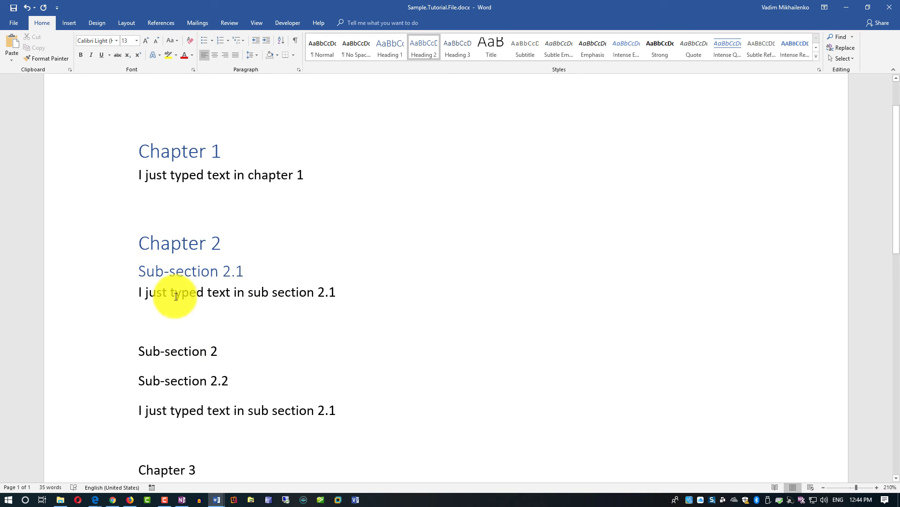
drag(138, 296, 350, 308)
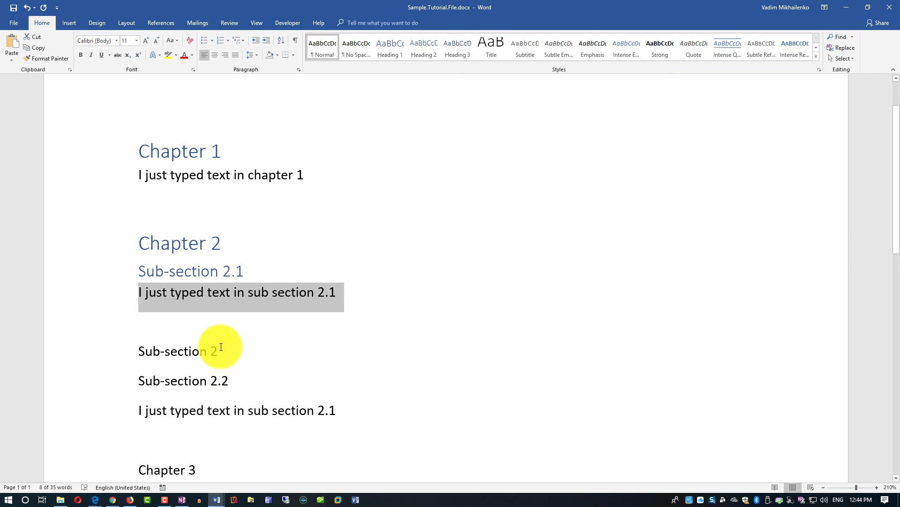
drag(220, 351, 127, 346)
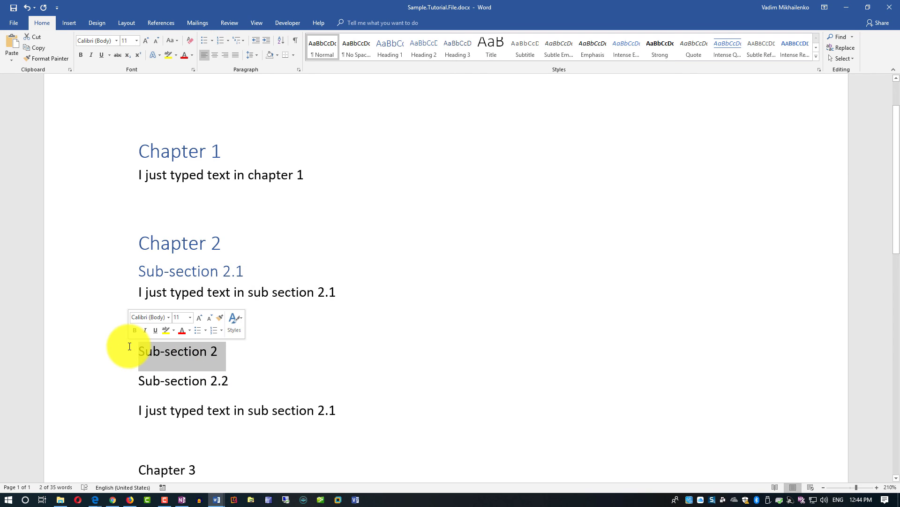
key(Delete)
Style Sub-section 2.2 as Heading 2 and Chapter 3 as Heading 1.
click(192, 350)
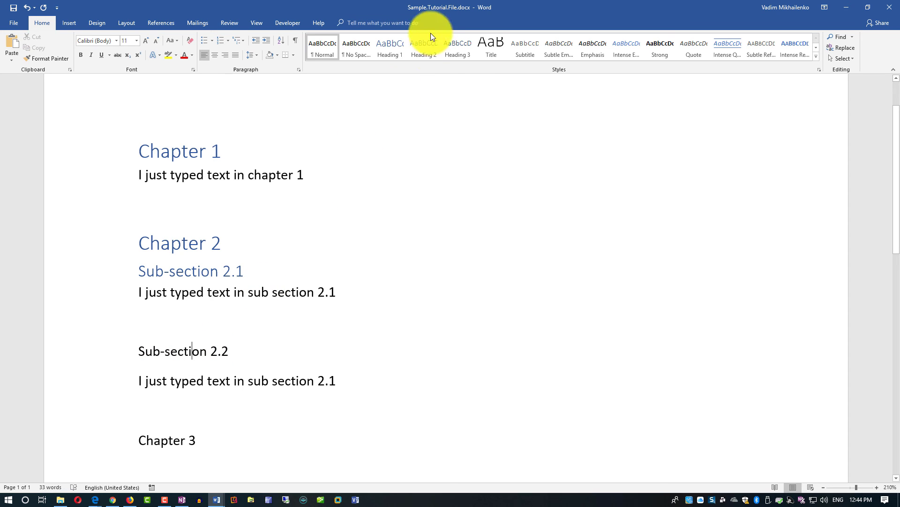
click(427, 55)
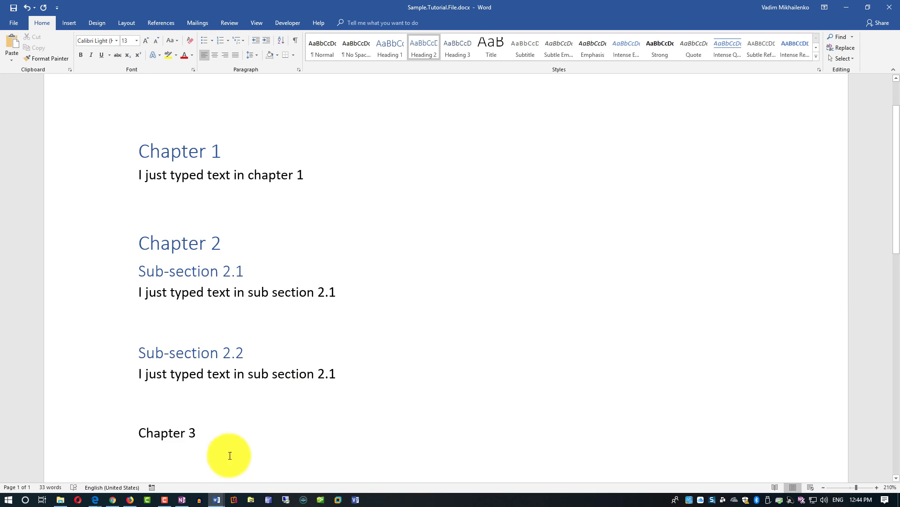
click(177, 440)
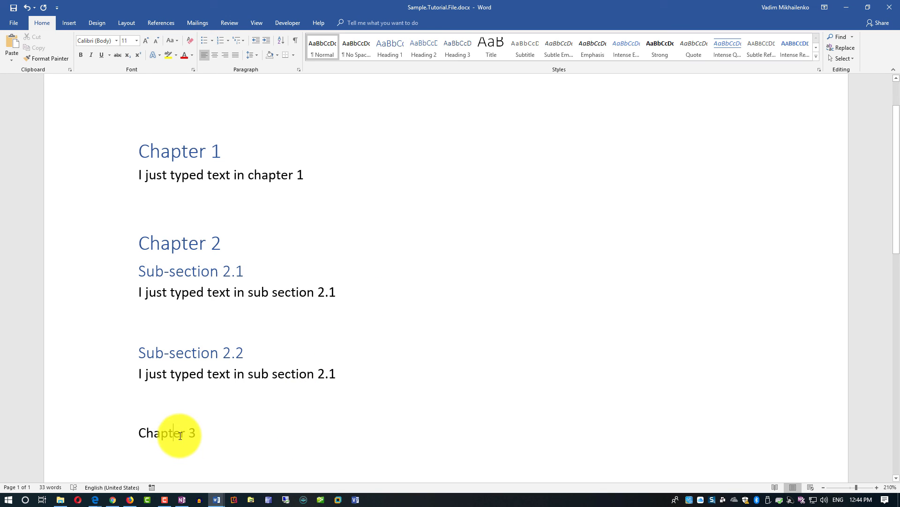
click(395, 55)
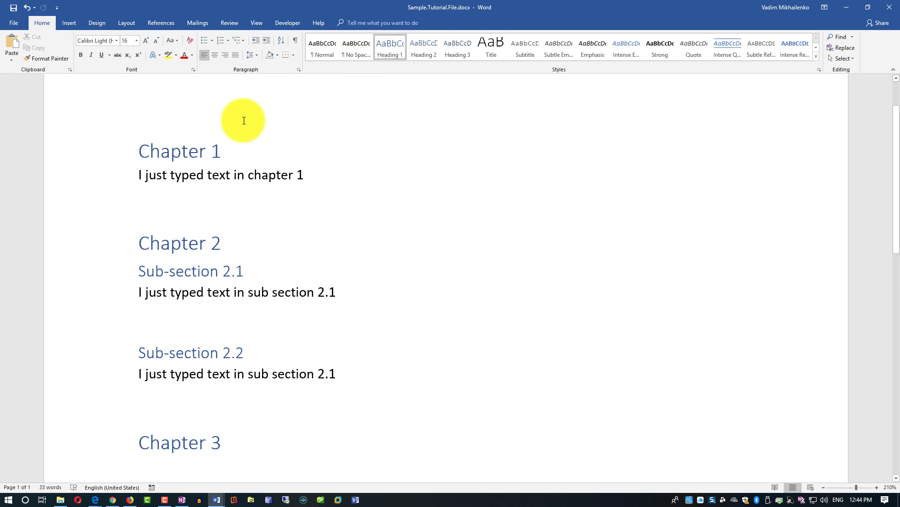
Turn on the Navigation Pane from View and try dragging Chapter 3 in the headings outline.
click(257, 24)
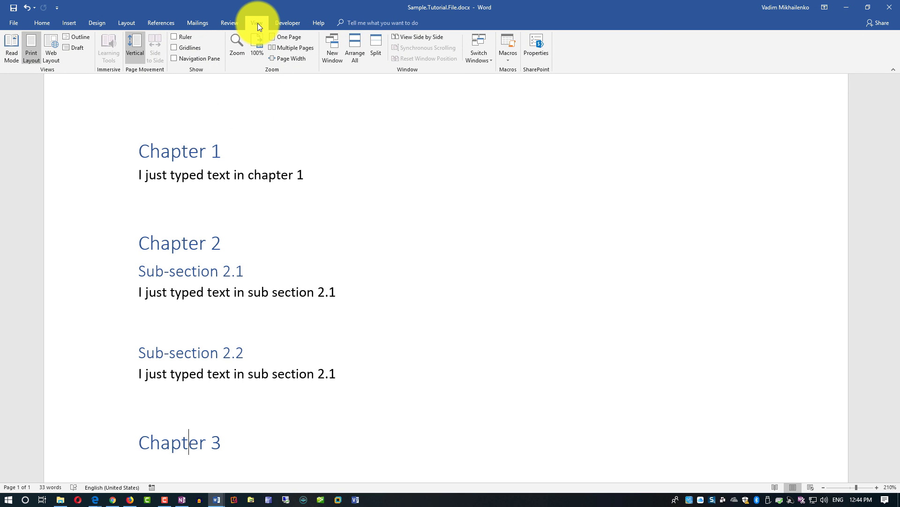
click(175, 60)
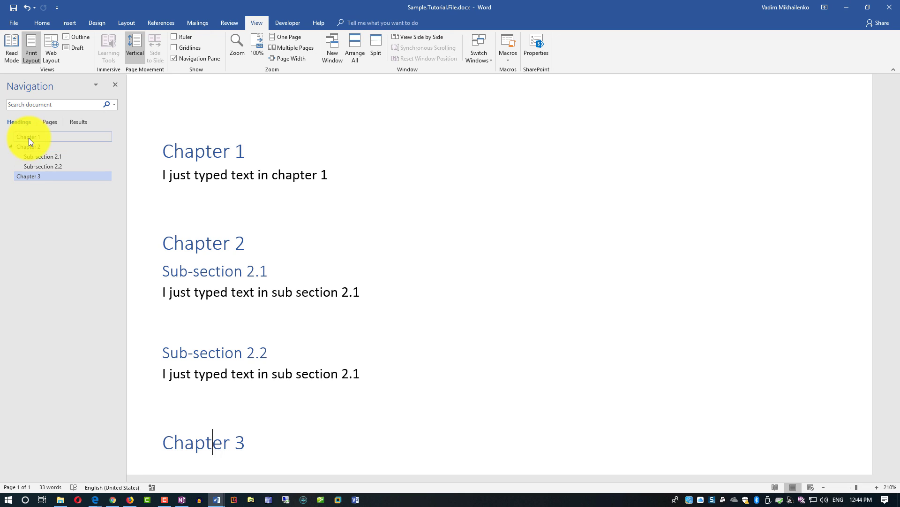
drag(30, 182, 44, 168)
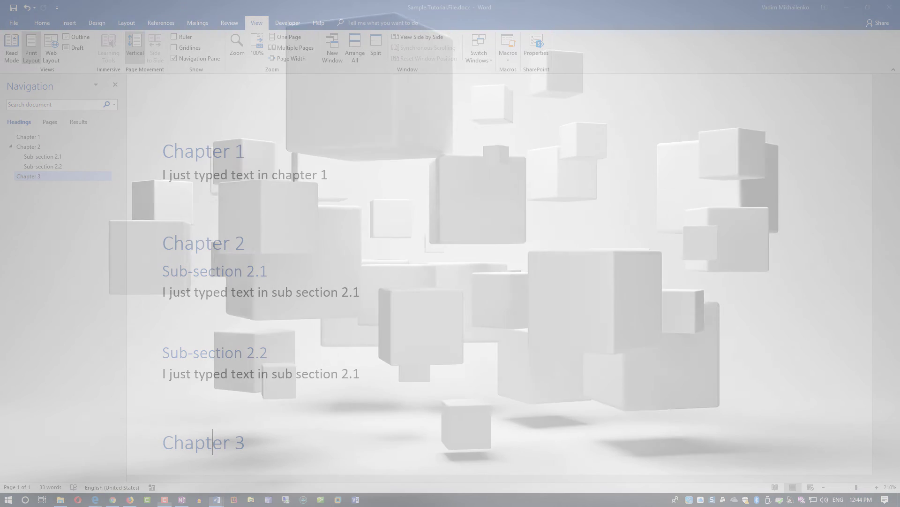